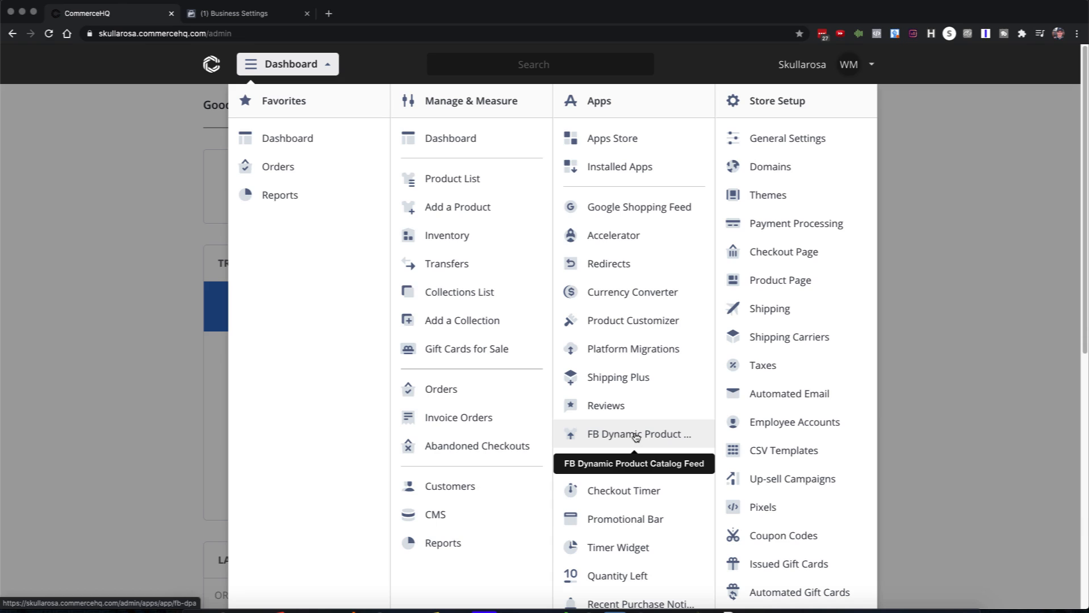
Step: Copy the feed URL from the FB Dynamic Product Catalog Feed app and switch to Facebook Business Settings
{"action": "left_click", "coordinate": [636, 435]}
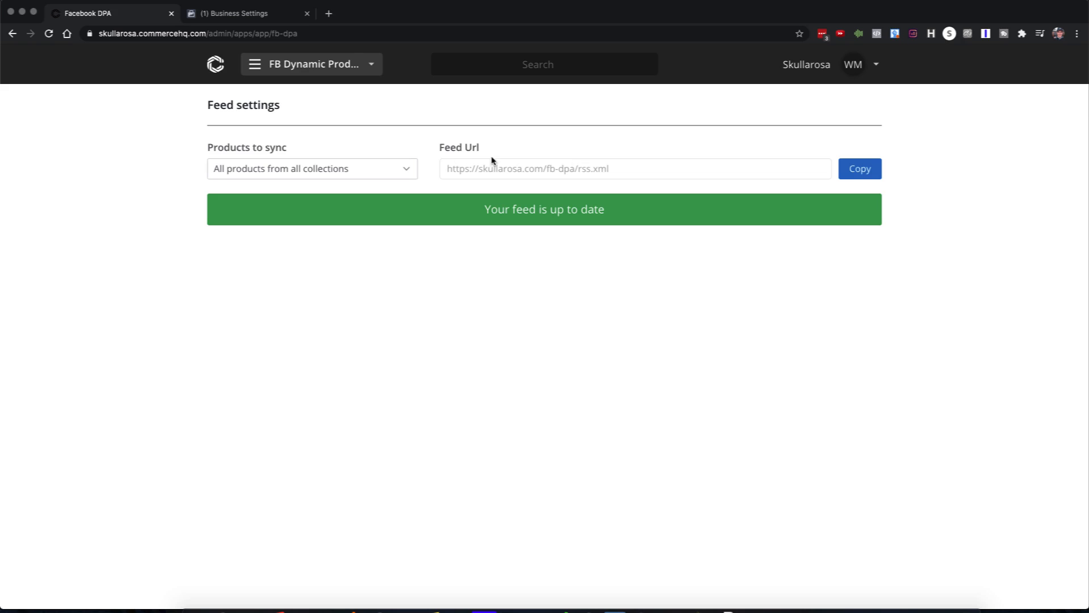
{"action": "left_click", "coordinate": [861, 171]}
{"action": "left_click", "coordinate": [242, 20]}
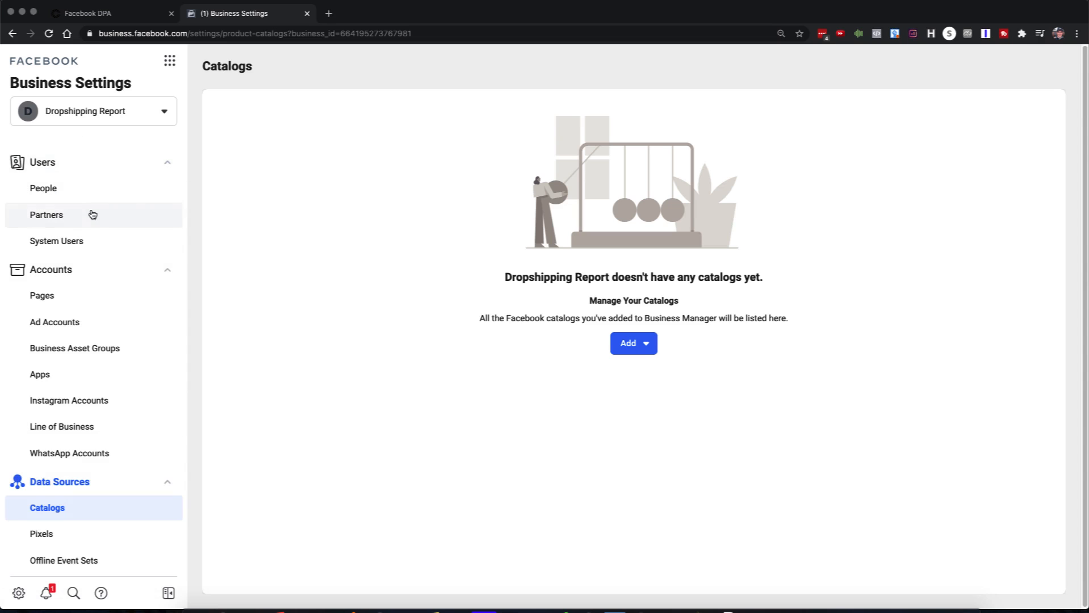
Step: Collapse the Users and Accounts sections, leaving the Data Sources section expanded
{"action": "left_click", "coordinate": [165, 483]}
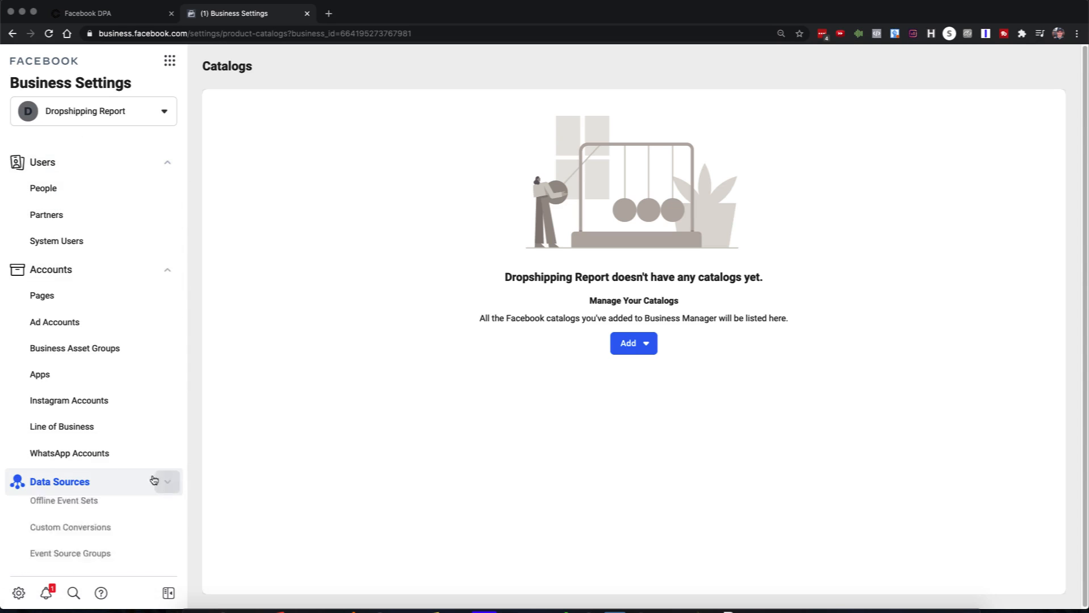
{"action": "left_click", "coordinate": [166, 163]}
{"action": "left_click", "coordinate": [168, 199]}
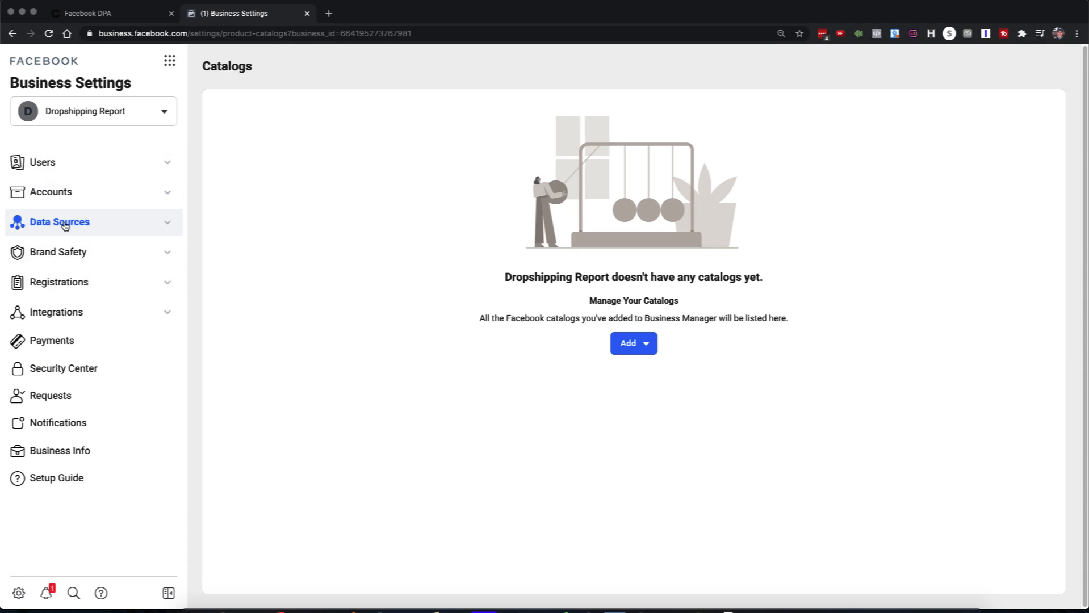
{"action": "left_click", "coordinate": [166, 223]}
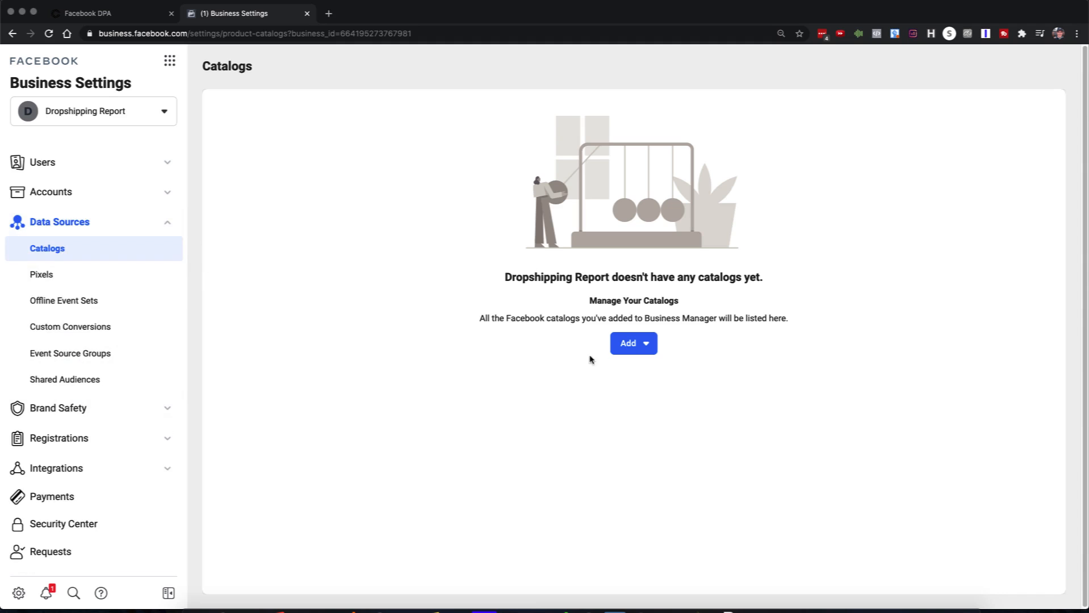
Step: Create a new product catalog named "Skullarosa Catalog"
{"action": "left_click", "coordinate": [629, 345]}
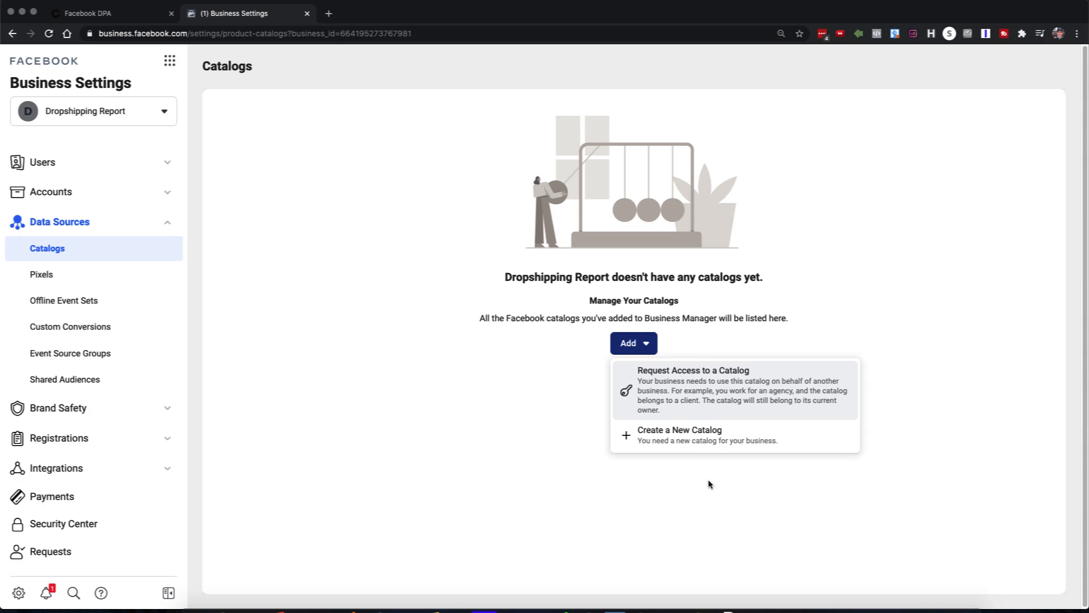
{"action": "left_click", "coordinate": [684, 440]}
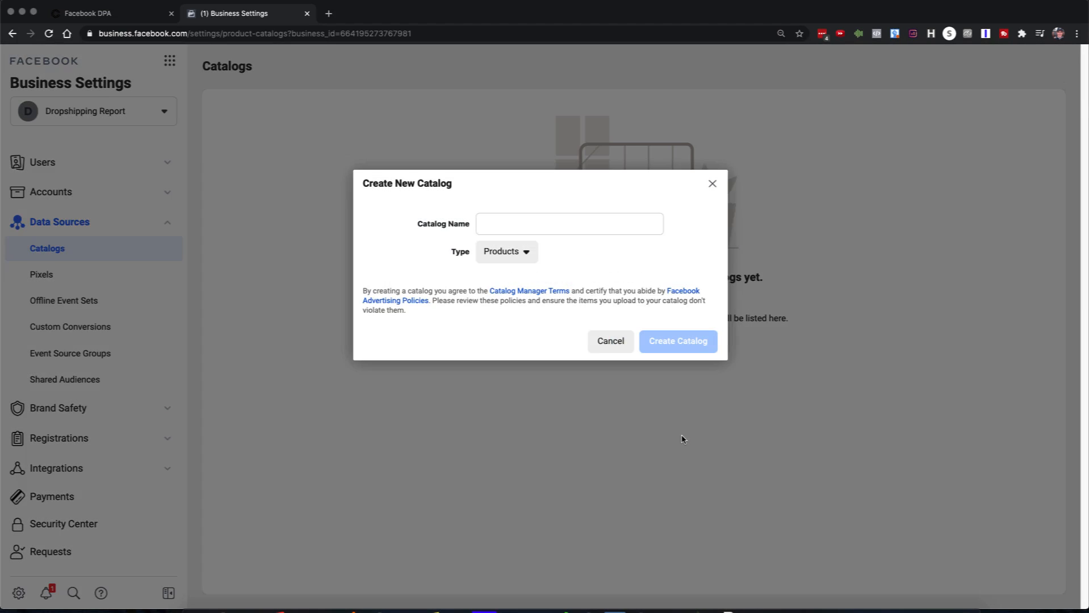
{"action": "left_click", "coordinate": [515, 220]}
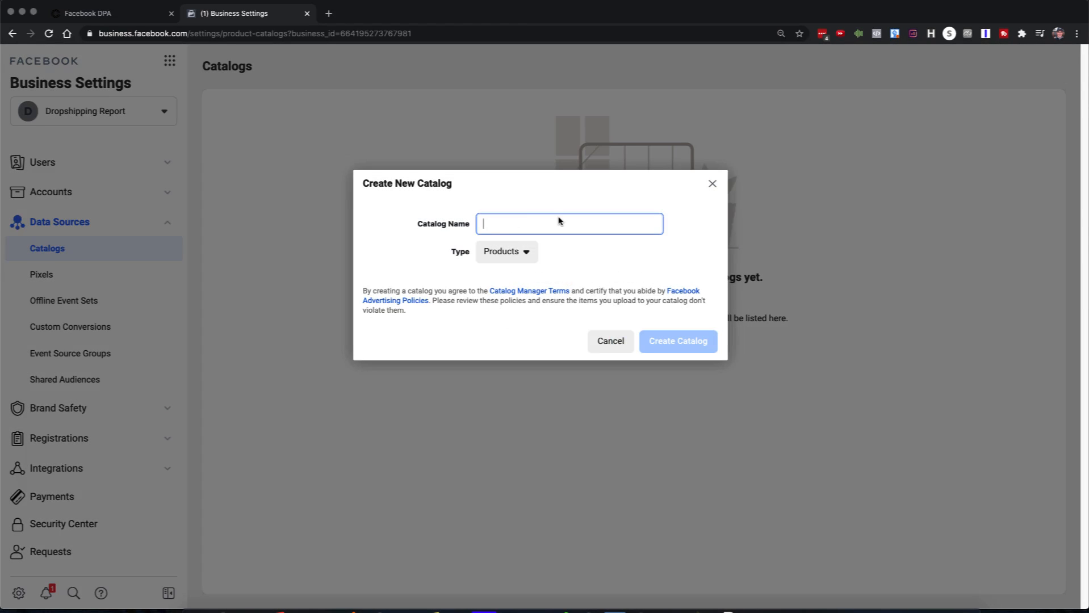
{"action": "type", "text": "Skullarosa"}
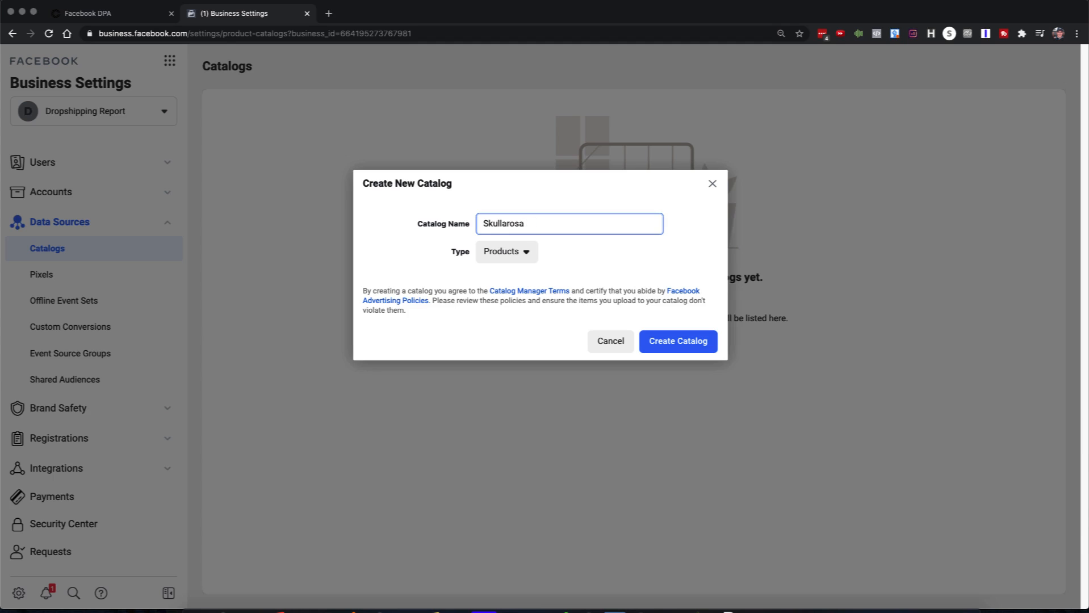
{"action": "type", "text": "Catalog"}
{"action": "left_click", "coordinate": [684, 344]}
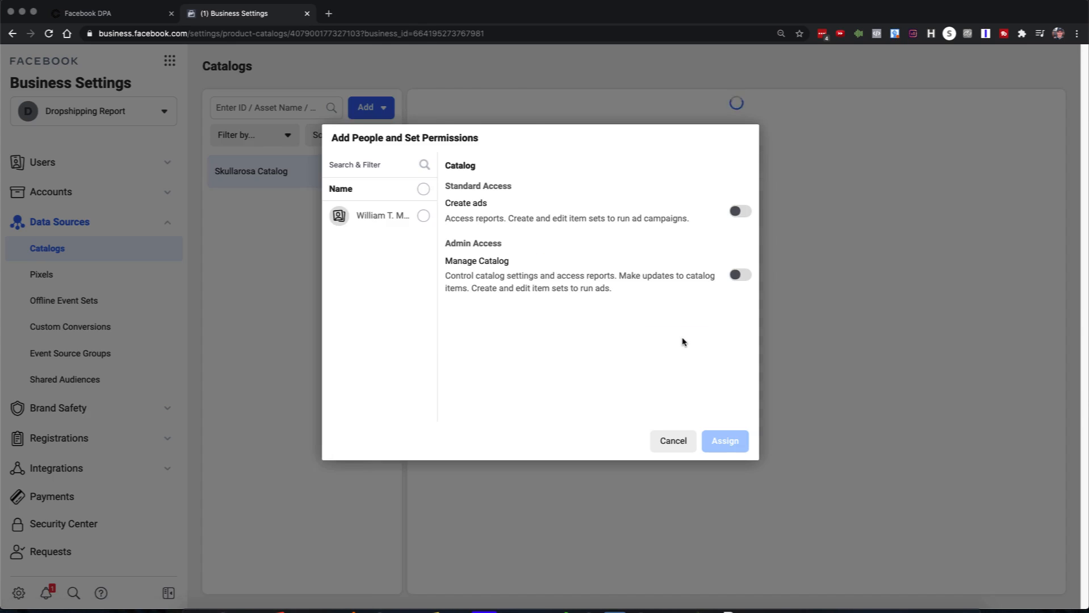
Step: Assign the listed person to the new catalog with the Create ads and Manage Catalog permissions
{"action": "left_click", "coordinate": [423, 215]}
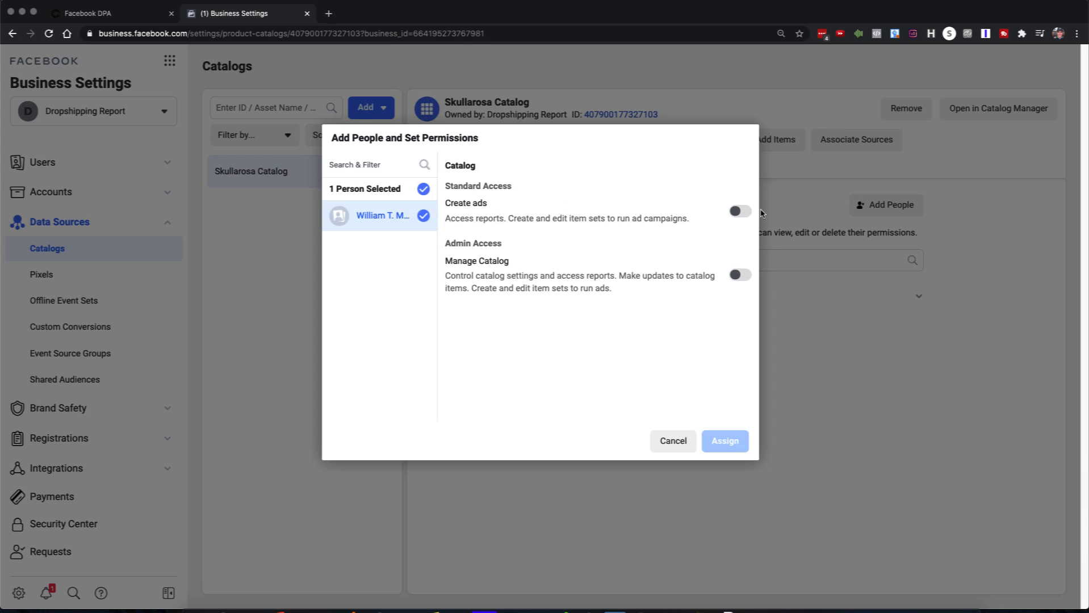
{"action": "left_click", "coordinate": [741, 212]}
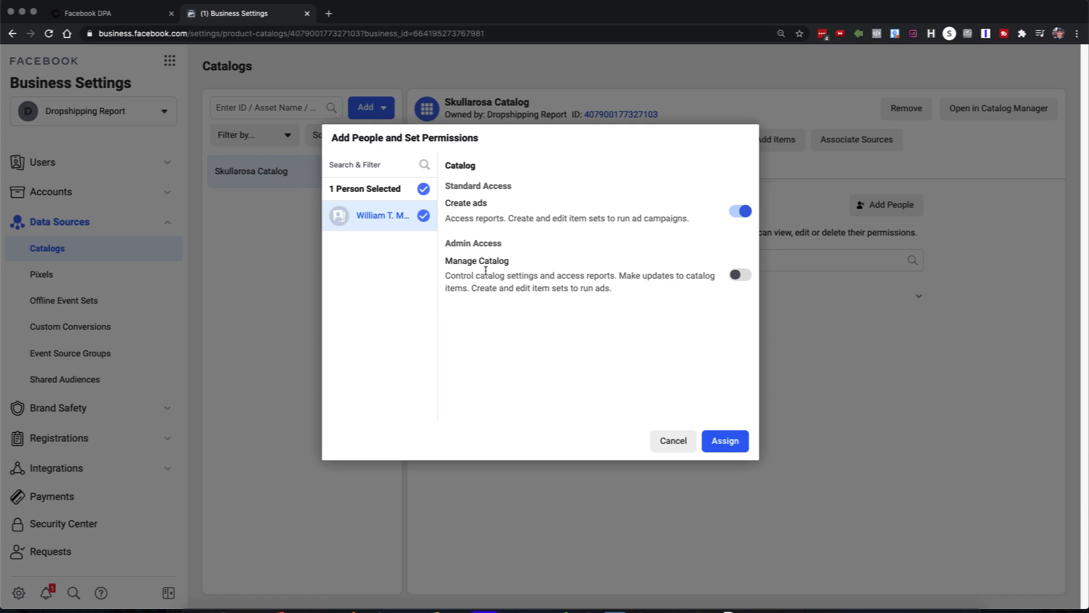
{"action": "left_click", "coordinate": [739, 275]}
{"action": "left_click", "coordinate": [730, 442]}
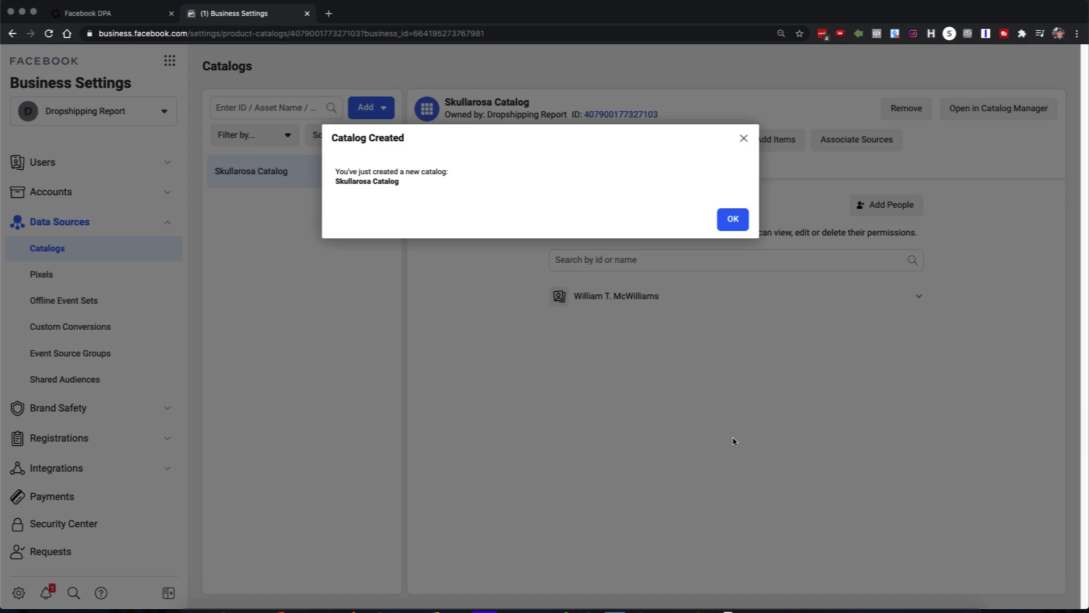
{"action": "left_click", "coordinate": [721, 218]}
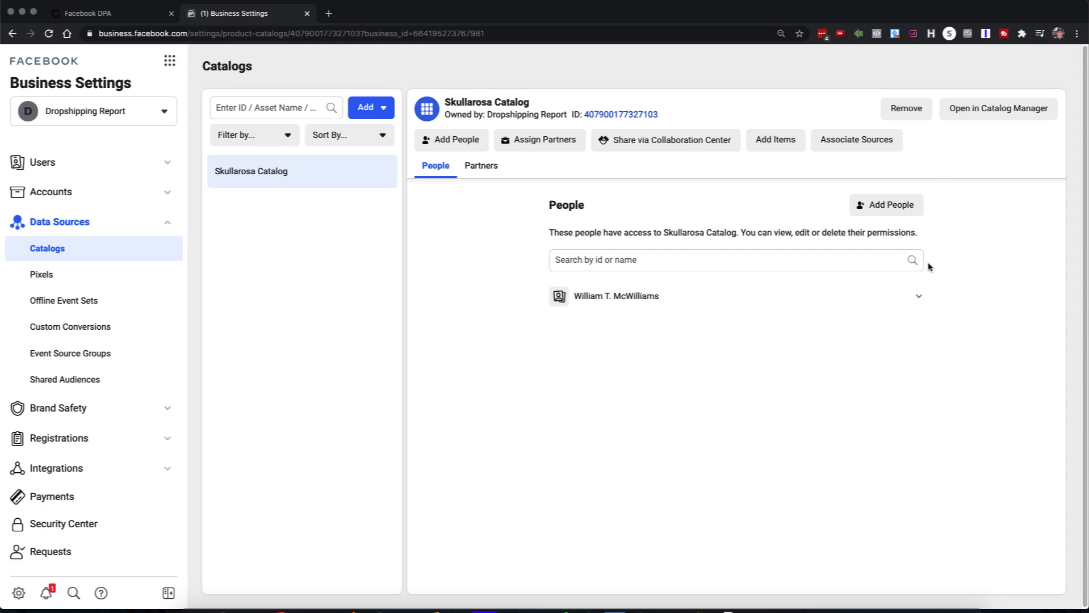
Step: Open the Skullarosa Catalog in Catalog Manager and start adding products from its data sources
{"action": "left_click", "coordinate": [995, 113]}
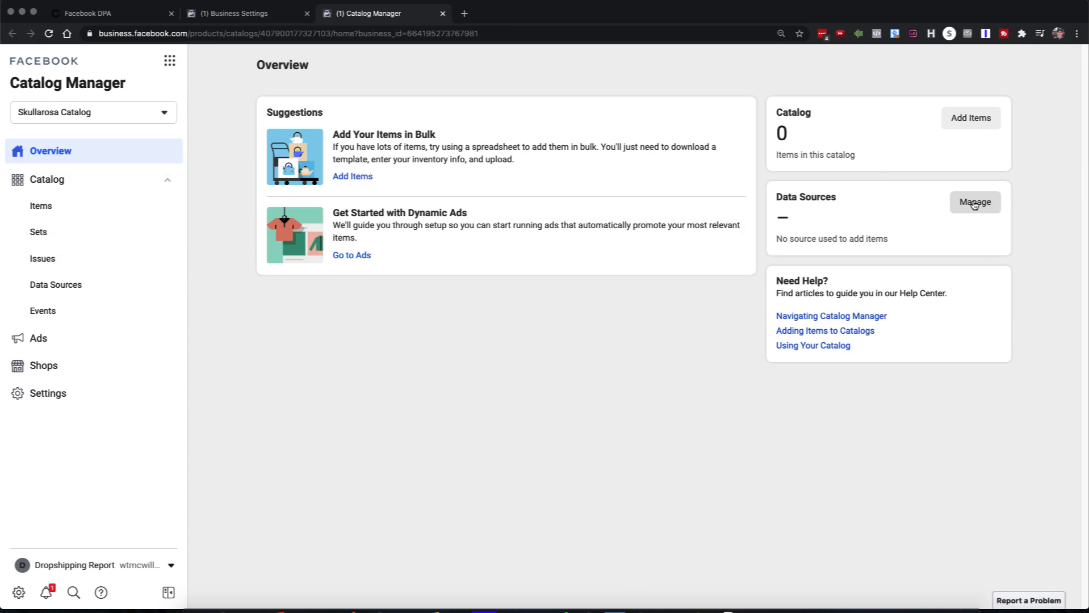
{"action": "left_click", "coordinate": [56, 291]}
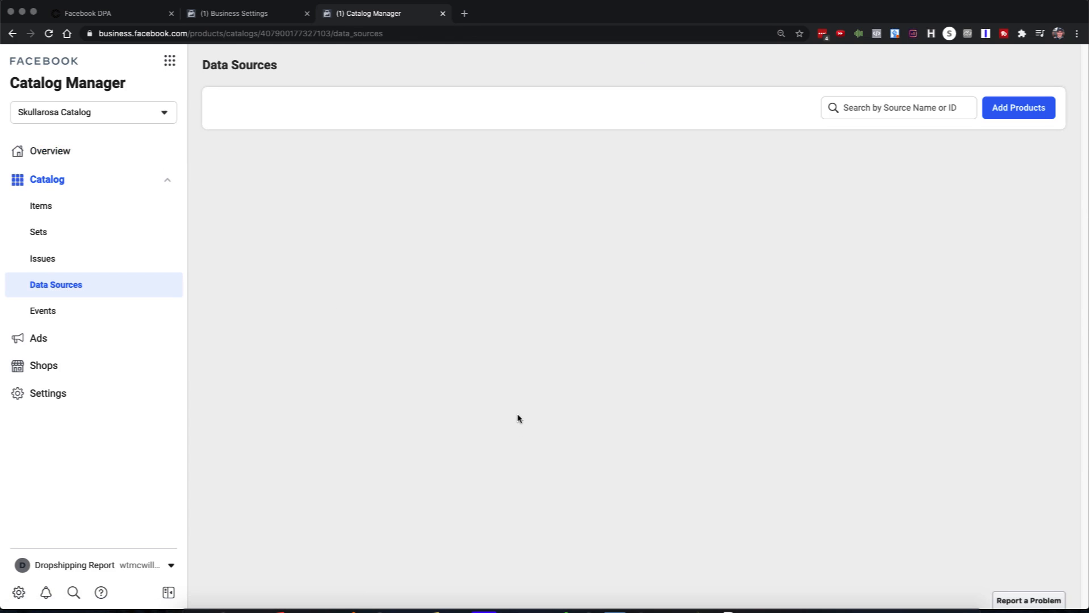
{"action": "left_click", "coordinate": [1020, 108]}
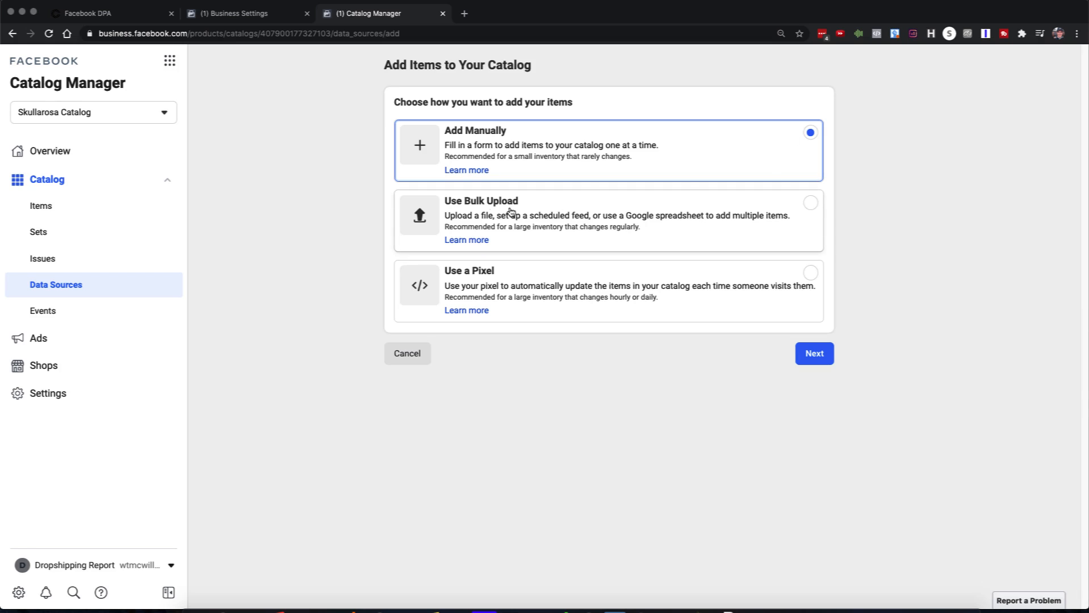
Step: Choose bulk upload with a scheduled feed as the way to add the catalog items
{"action": "left_click", "coordinate": [526, 218]}
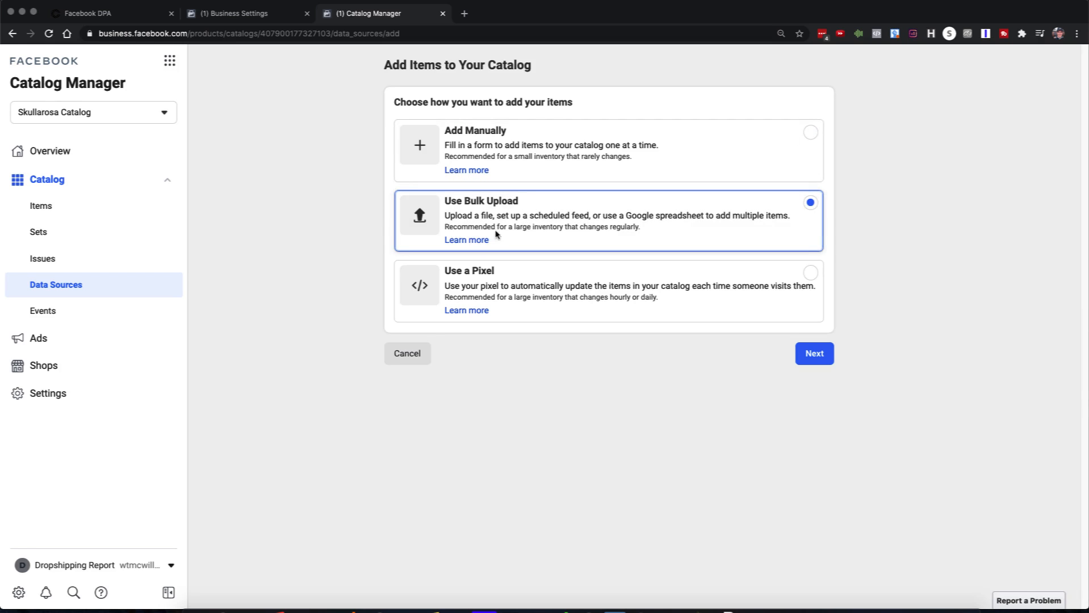
{"action": "left_click", "coordinate": [814, 357]}
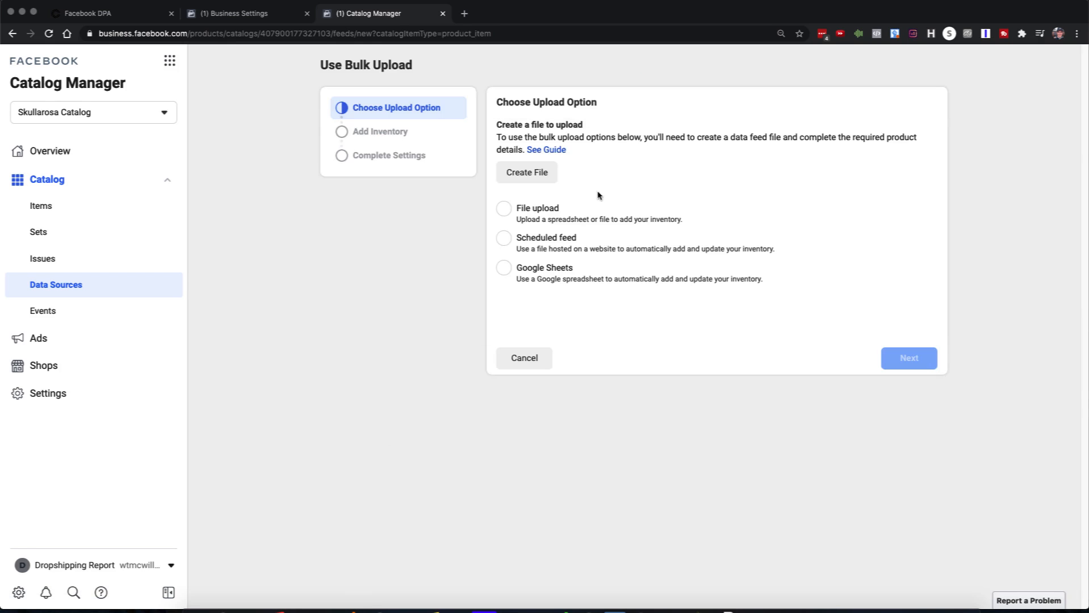
{"action": "left_click", "coordinate": [505, 238]}
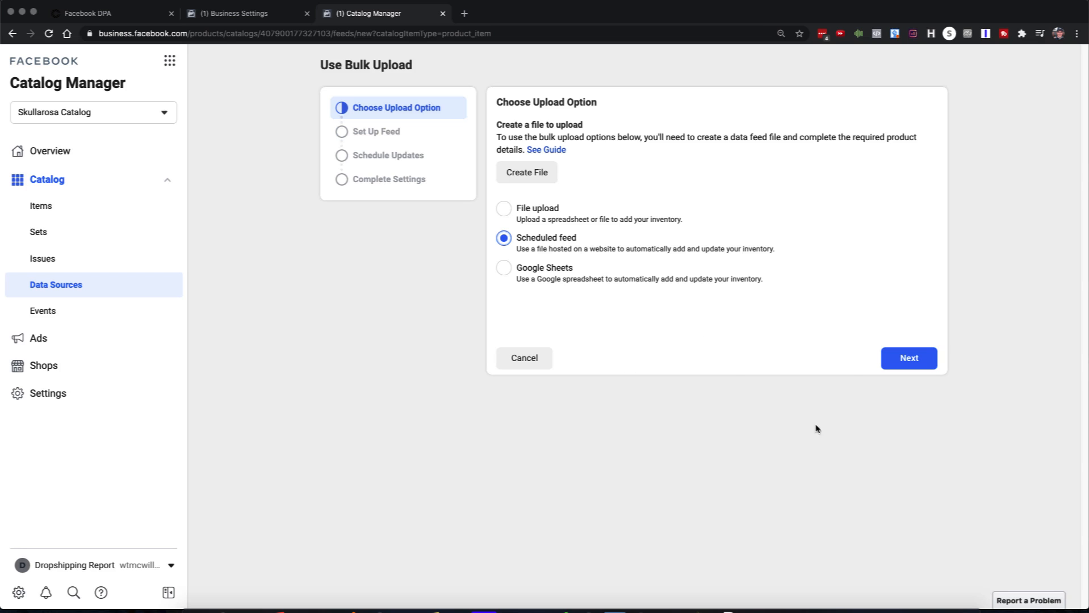
{"action": "left_click", "coordinate": [910, 360]}
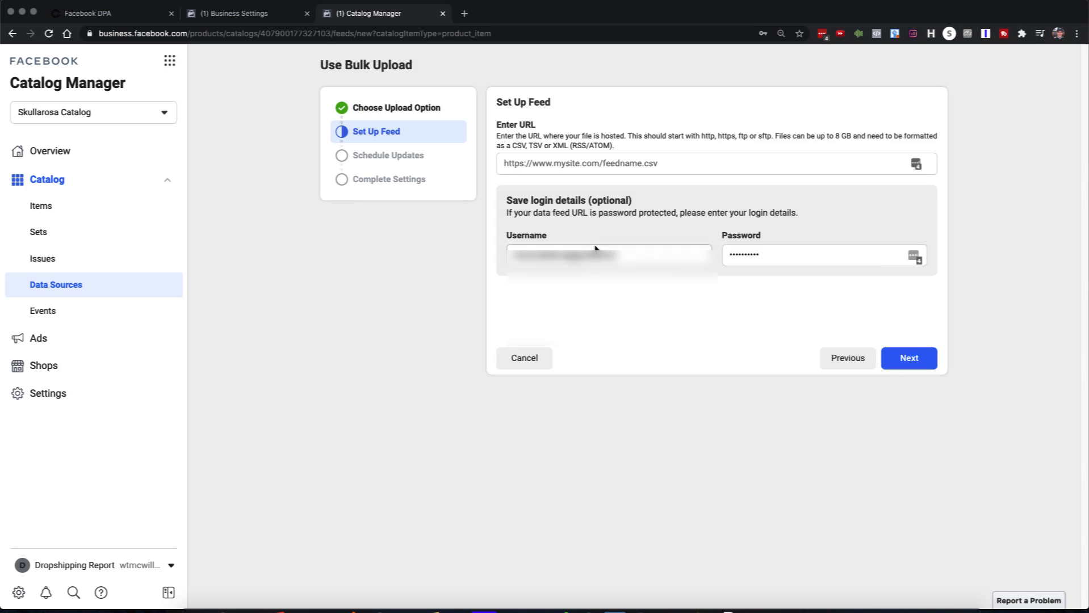
Step: Clear the autofilled username and password from the feed's optional login details
{"action": "left_click", "coordinate": [635, 259]}
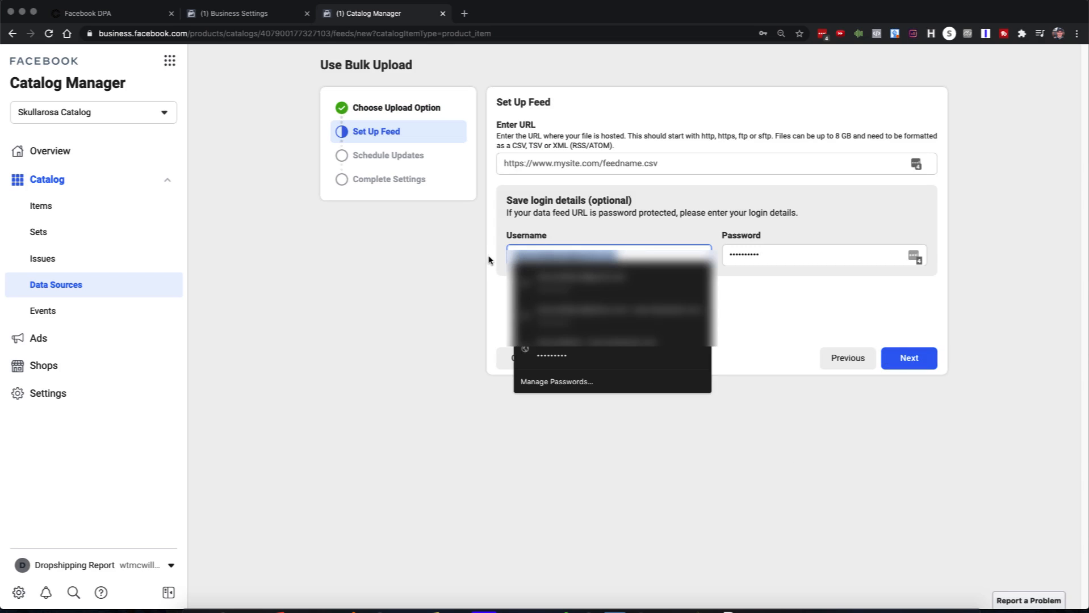
{"action": "left_click", "coordinate": [809, 254]}
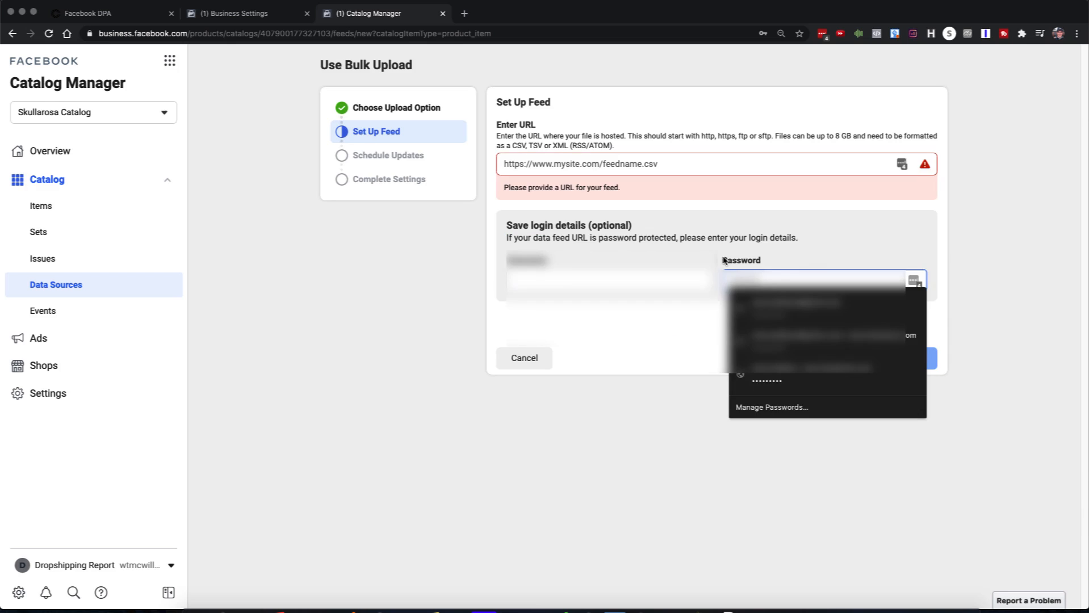
{"action": "left_click", "coordinate": [777, 278]}
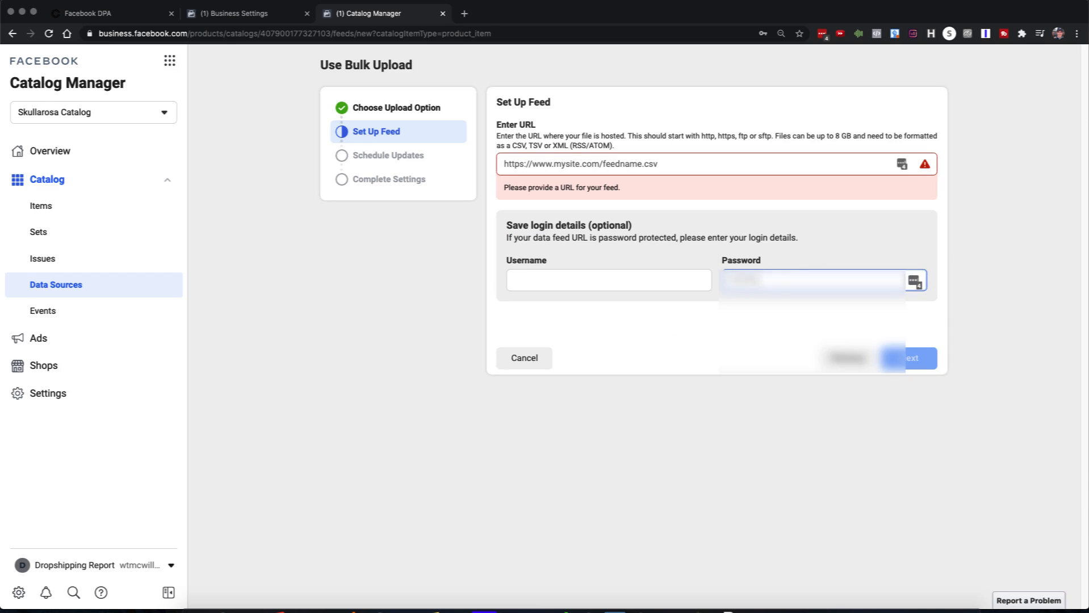
{"action": "left_click", "coordinate": [777, 279]}
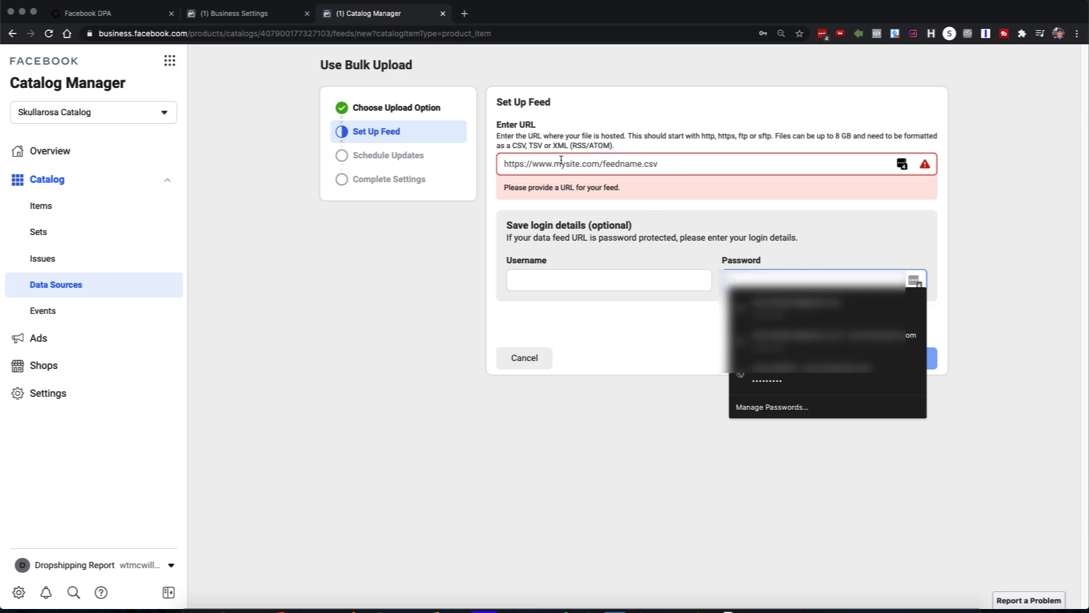
{"action": "left_click", "coordinate": [561, 165]}
{"action": "right_click", "coordinate": [562, 165]}
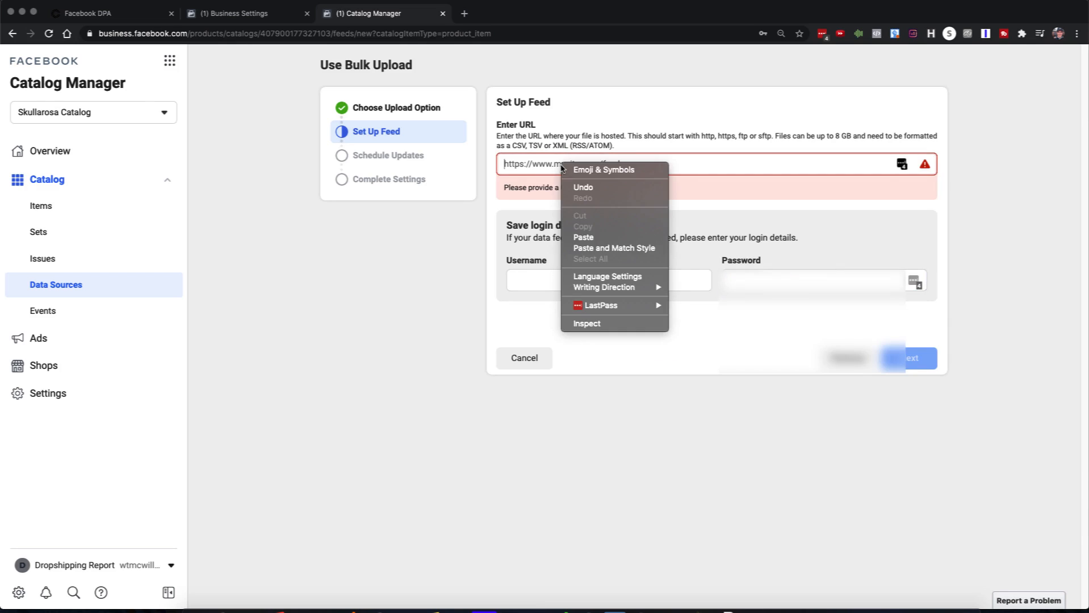
{"action": "left_click", "coordinate": [592, 237]}
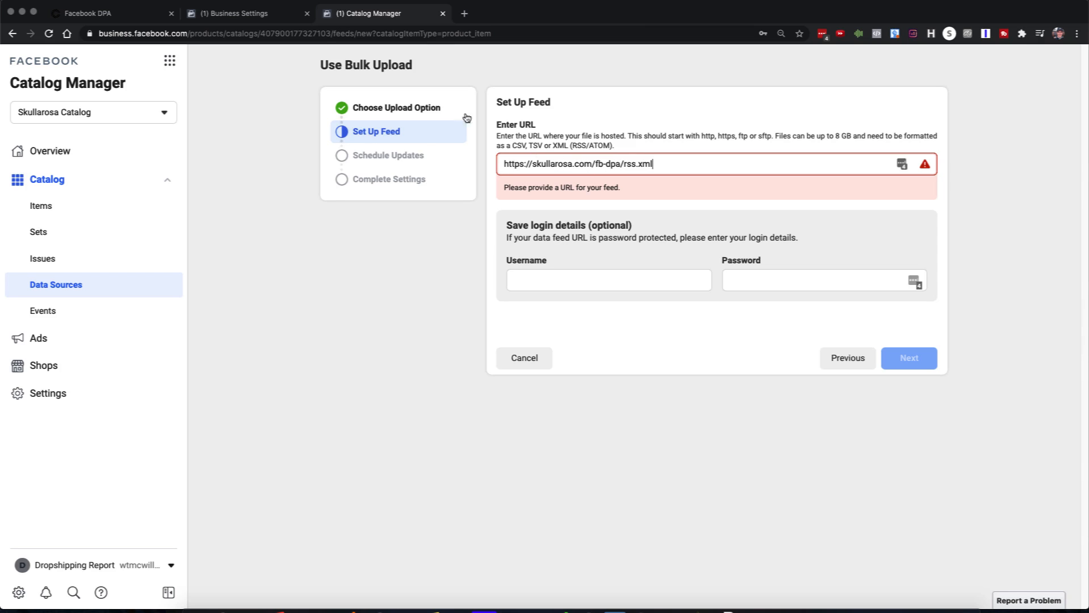
Step: Switch to the CommerceHQ feed settings, copy the feed URL again and return to Catalog Manager
{"action": "left_click", "coordinate": [113, 20]}
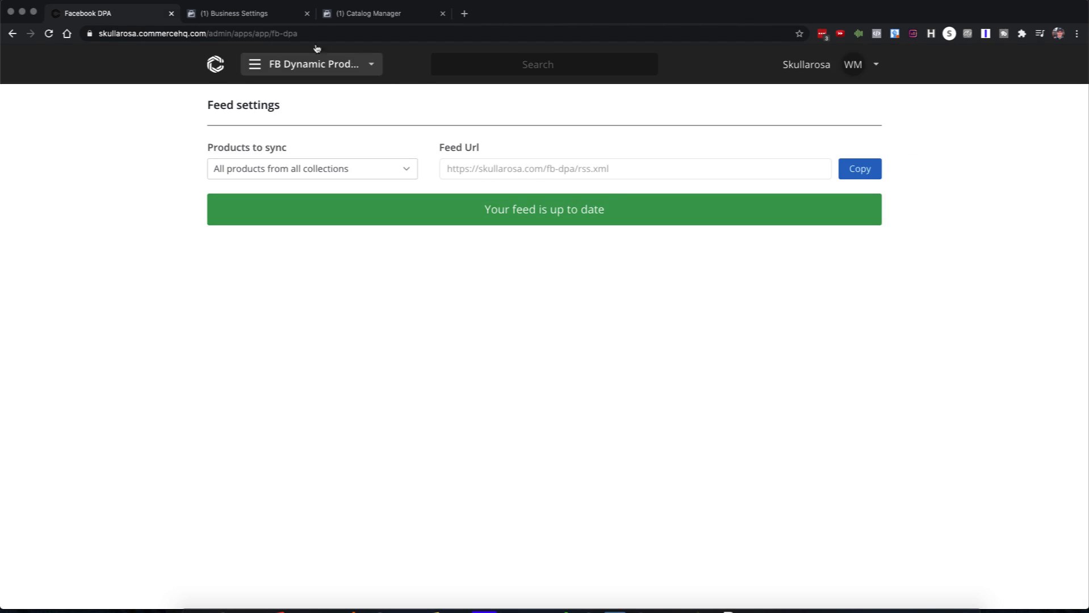
{"action": "left_click", "coordinate": [860, 171]}
{"action": "left_click", "coordinate": [365, 13]}
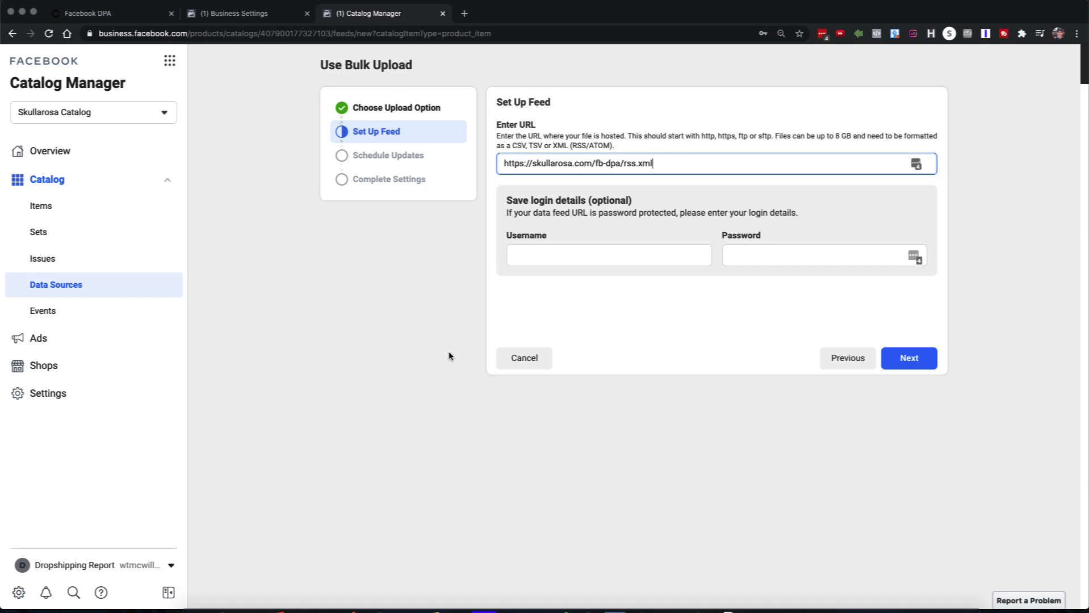
Step: Accept the feed setup and schedule hourly updates, repeating every hour with automatic updates on
{"action": "left_click", "coordinate": [910, 359]}
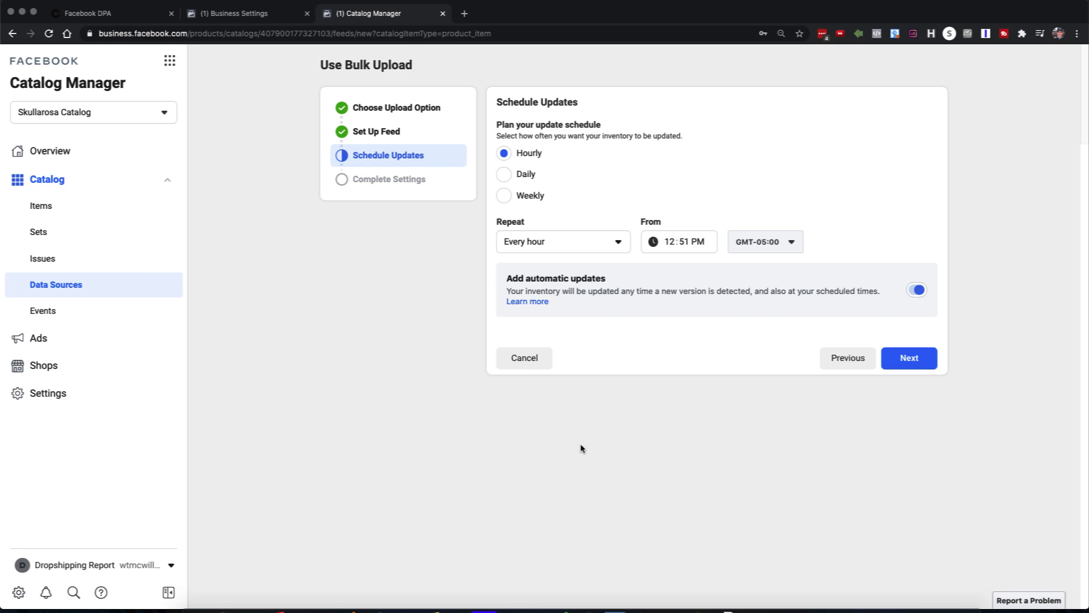
{"action": "left_click", "coordinate": [904, 359]}
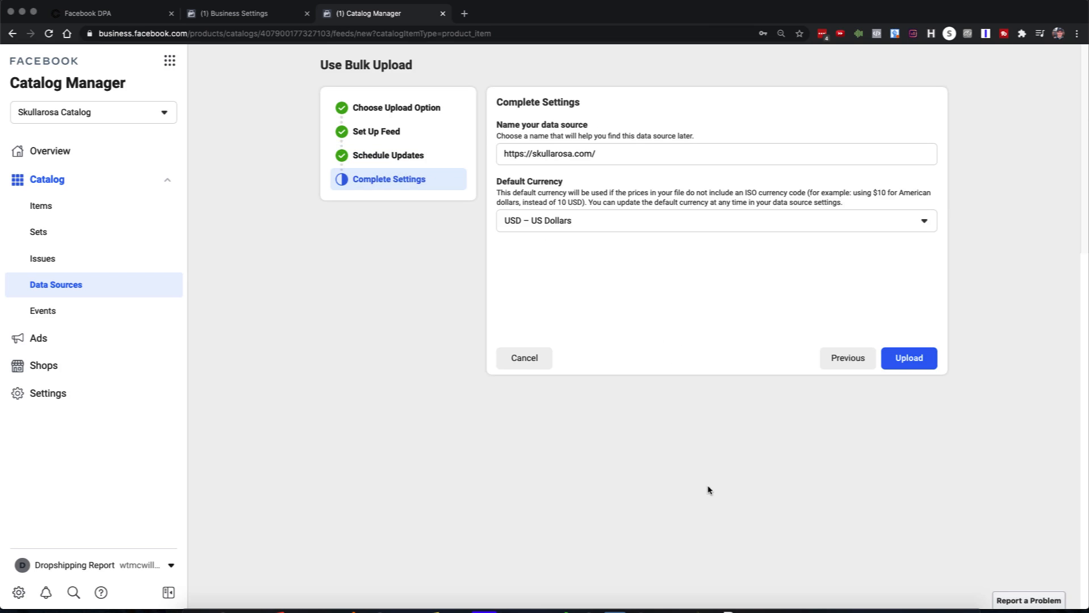
Step: Name the data source Skullarosa CHQ and upload the product feed to the catalog
{"action": "left_click", "coordinate": [587, 155]}
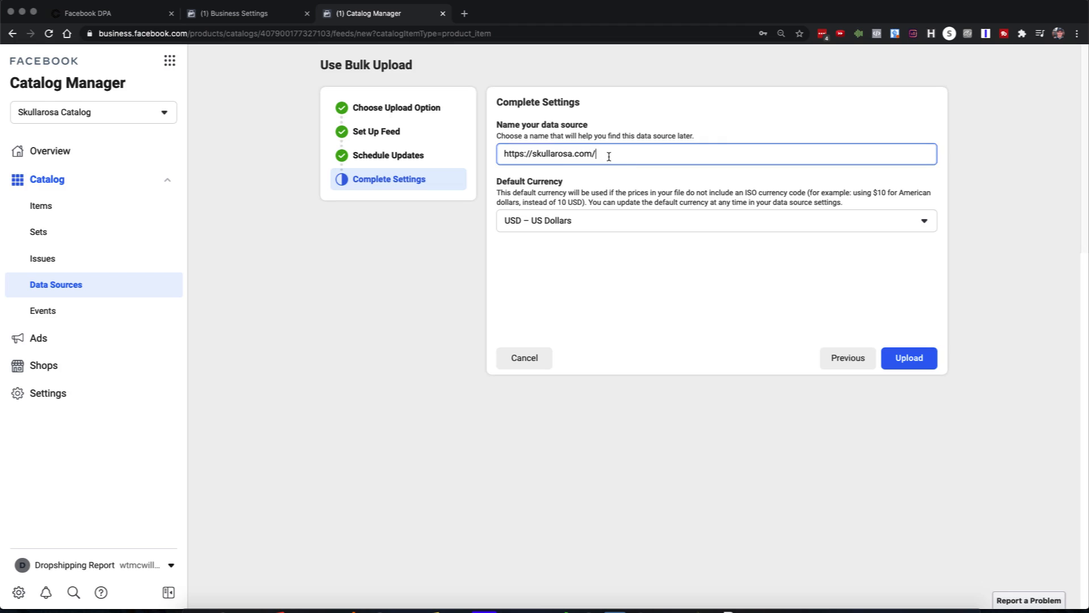
{"action": "left_click_drag", "start_coordinate": [609, 156], "coordinate": [483, 142]}
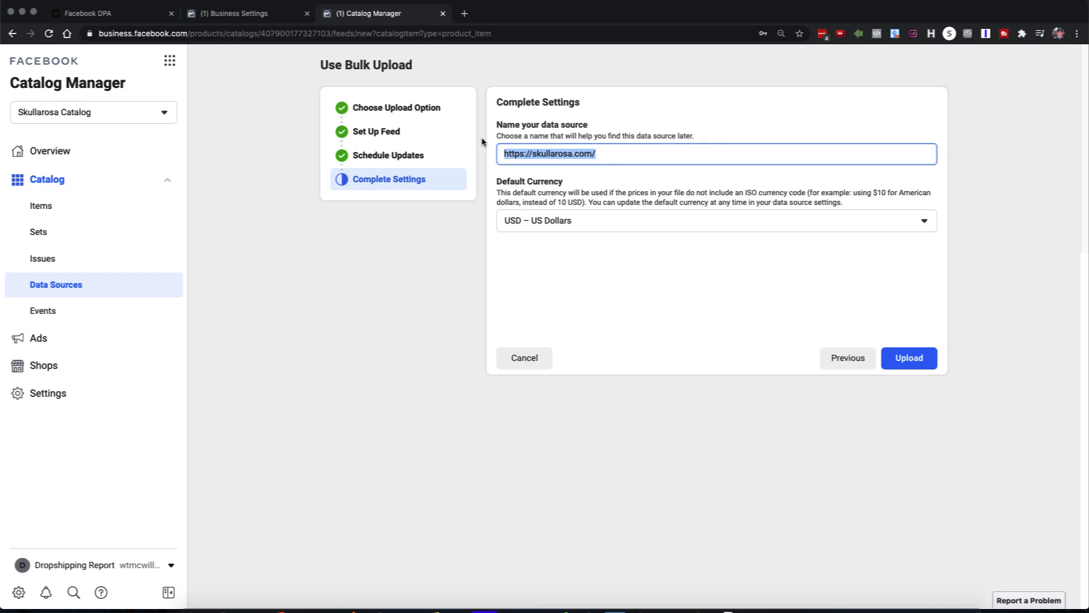
{"action": "left_click", "coordinate": [628, 150]}
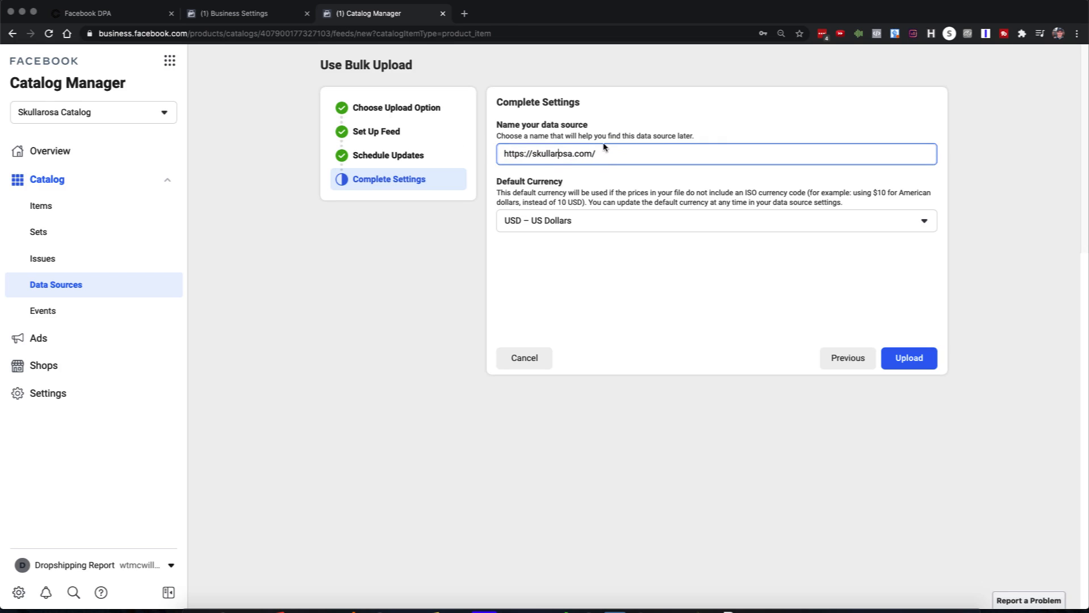
{"action": "left_click_drag", "start_coordinate": [613, 155], "coordinate": [461, 144]}
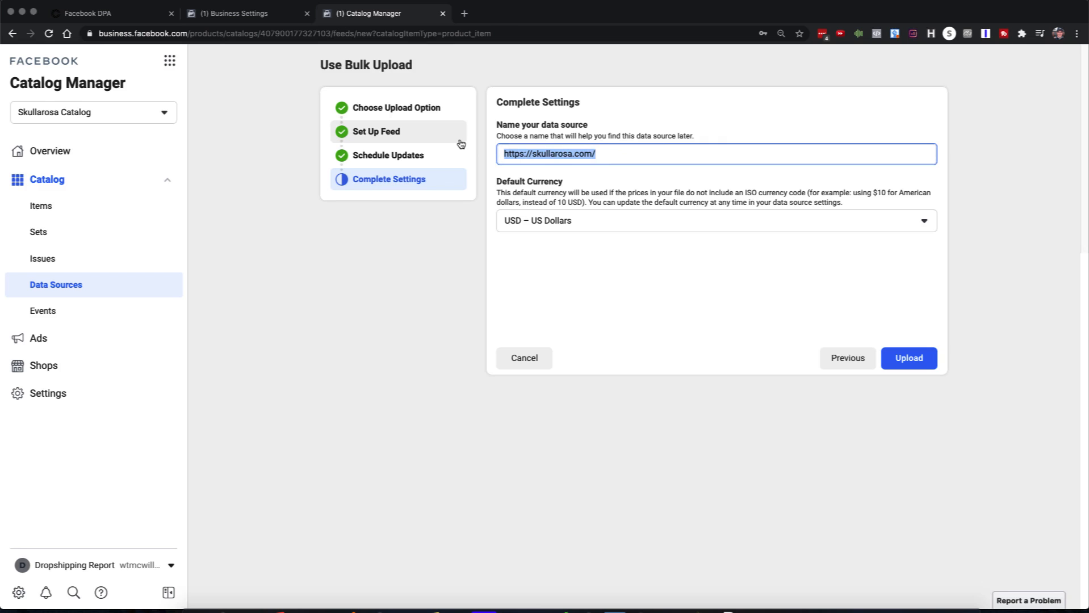
{"action": "type", "text": "Skullarosa CHQ"}
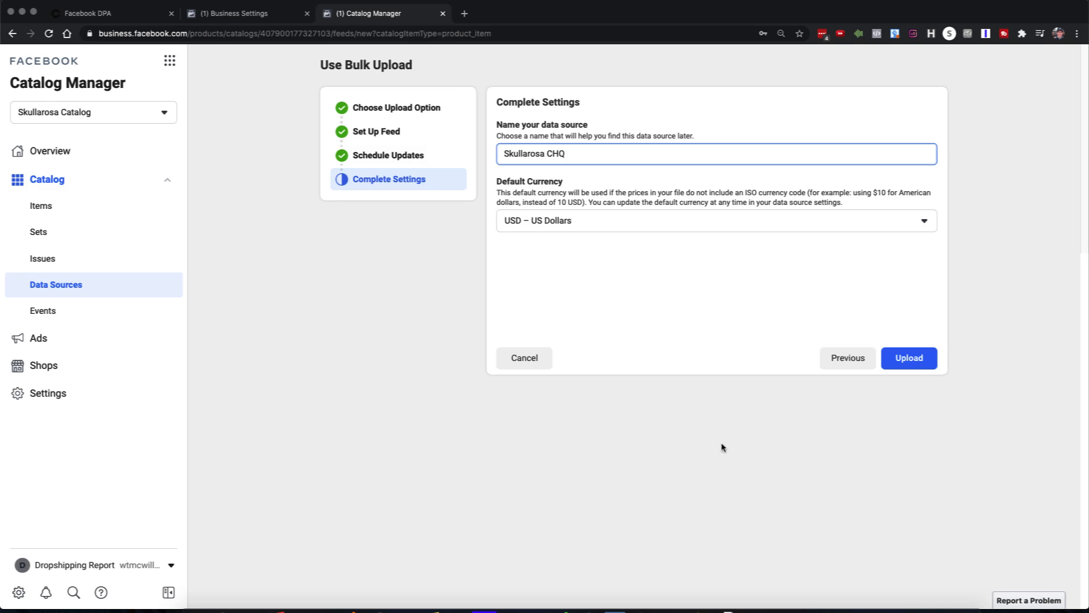
{"action": "left_click", "coordinate": [906, 361]}
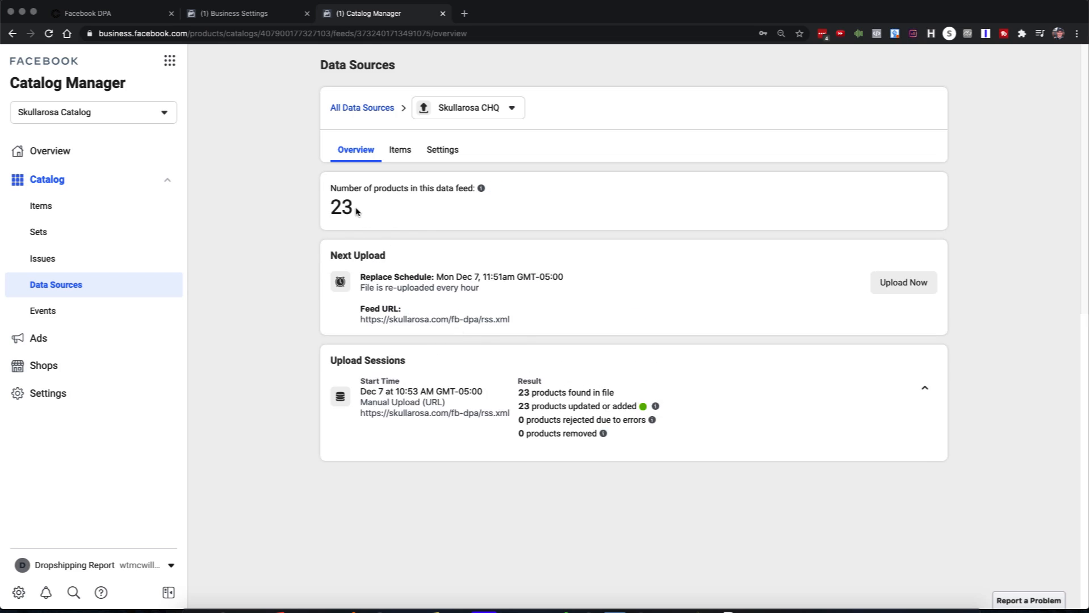
{"action": "left_click_drag", "start_coordinate": [358, 211], "coordinate": [327, 215]}
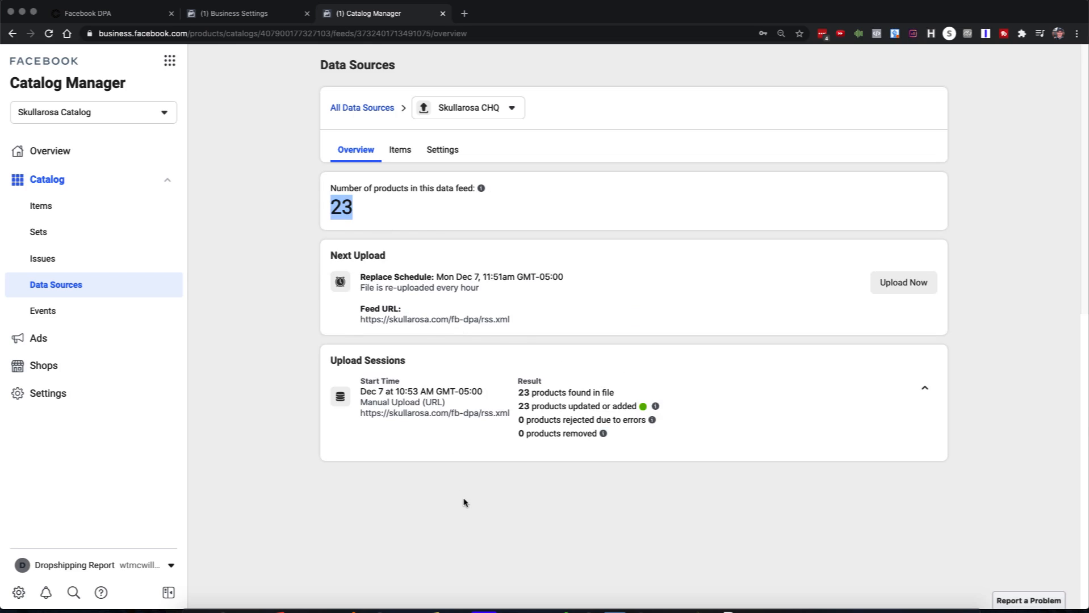
{"action": "left_click", "coordinate": [360, 211]}
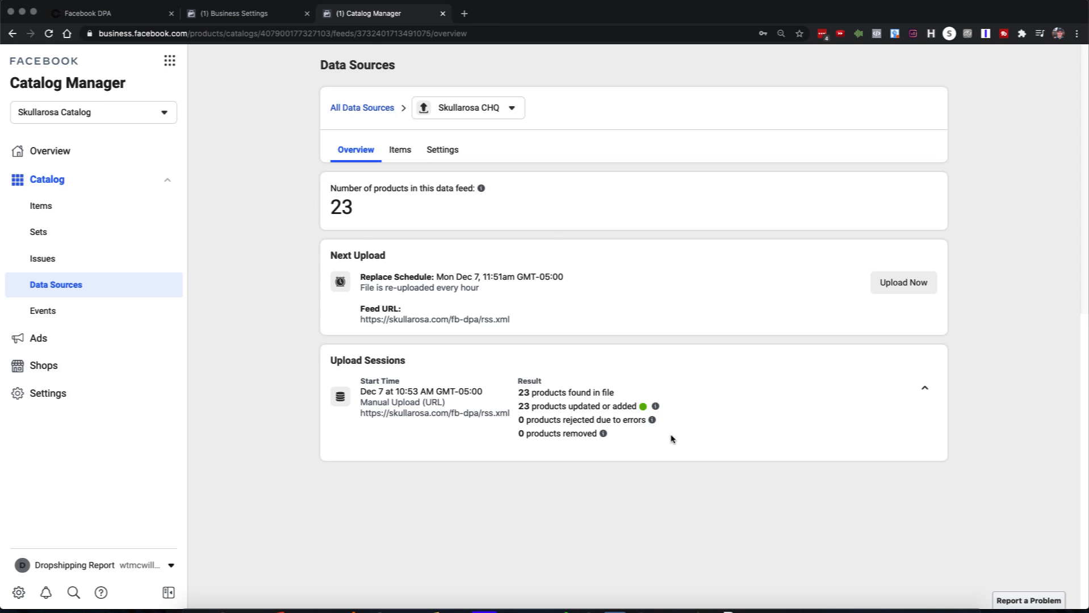
Step: Return to the catalog's overview and open the suggested Dynamic Ads setup
{"action": "left_click", "coordinate": [53, 151]}
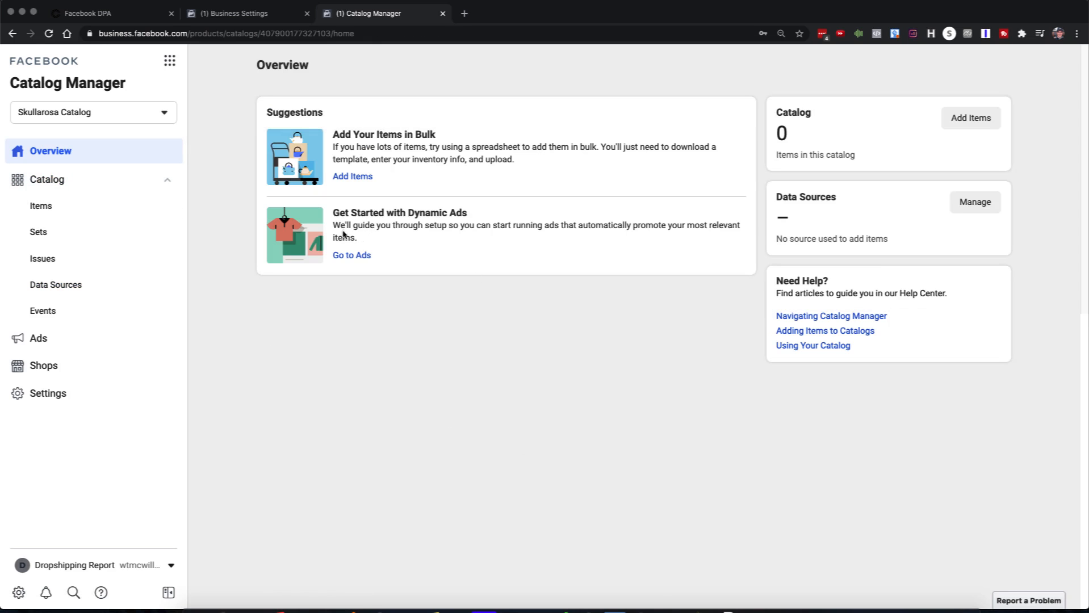
{"action": "left_click", "coordinate": [356, 260]}
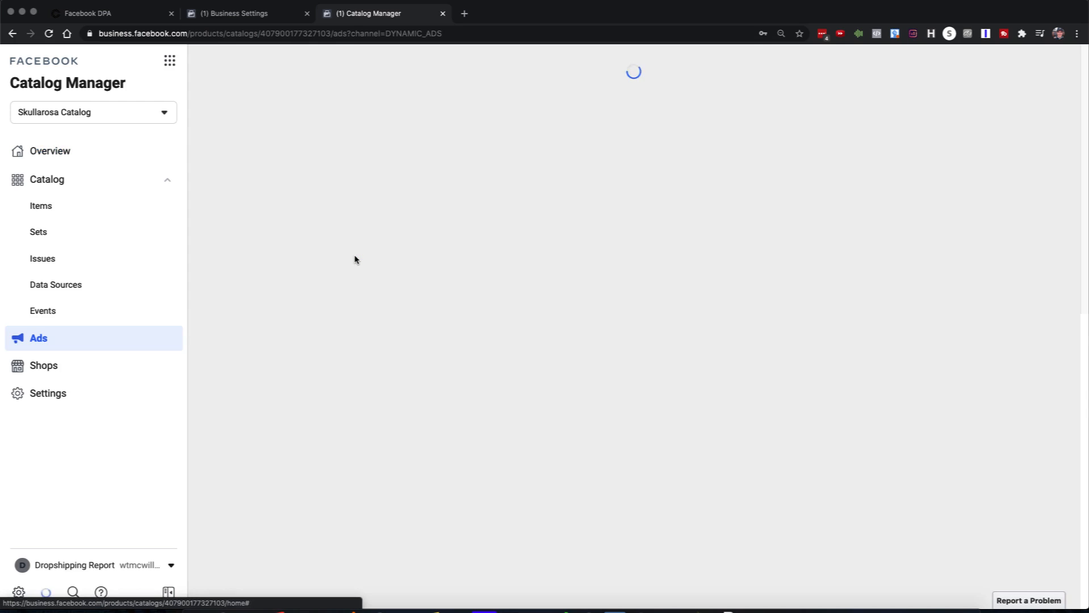